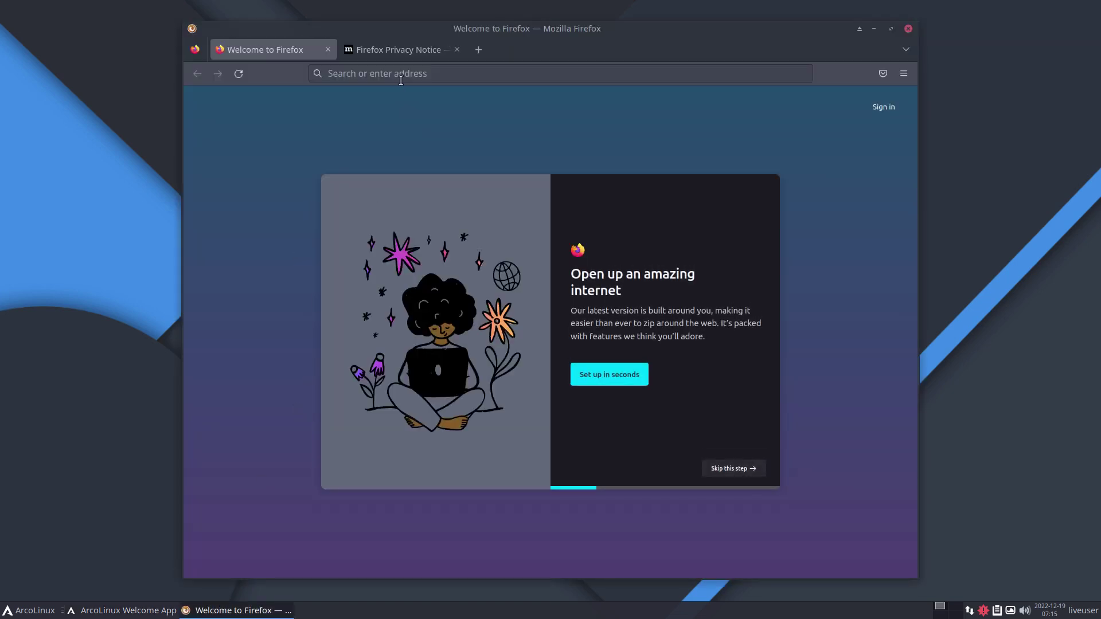
- Load YouTube in Firefox from the address bar's top-site suggestions
{"action": "left_click", "coordinate": [402, 80]}
{"action": "left_click", "coordinate": [396, 99]}
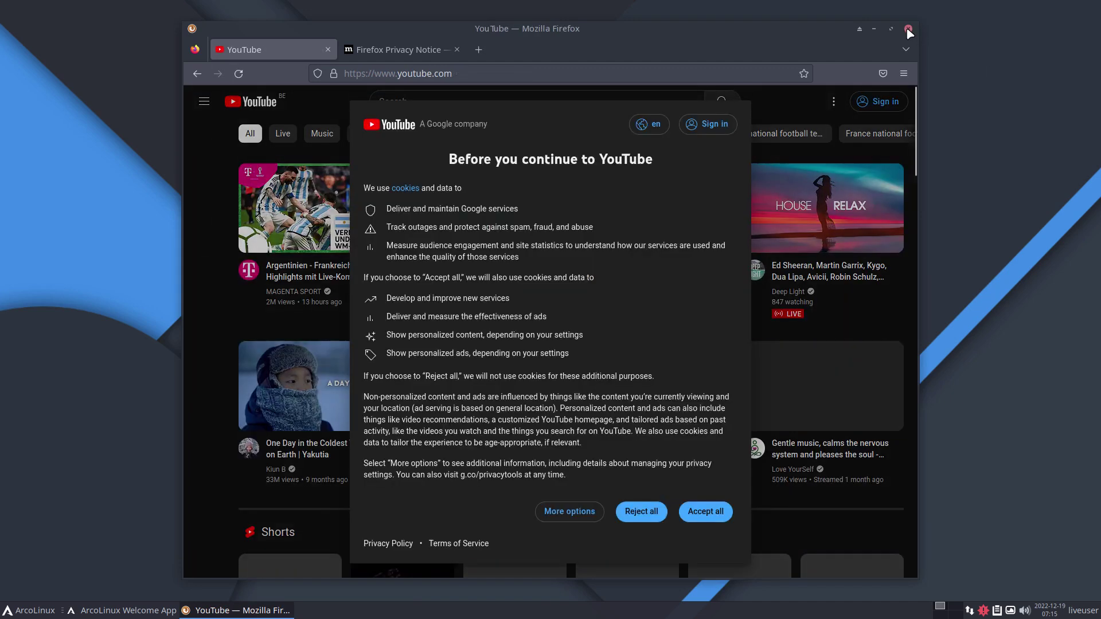
- Close the Firefox window to reveal the ArcoLinux Welcome App
{"action": "left_click", "coordinate": [909, 29]}
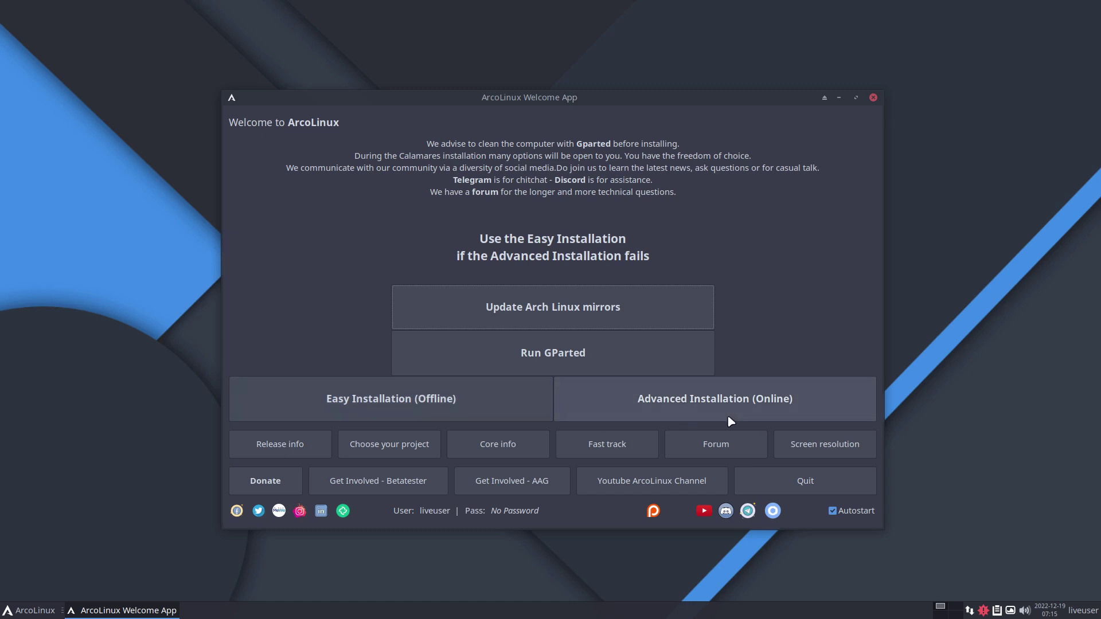
- Launch Advanced Installation (Online) from the ArcoLinux Welcome App
{"action": "left_click", "coordinate": [765, 413]}
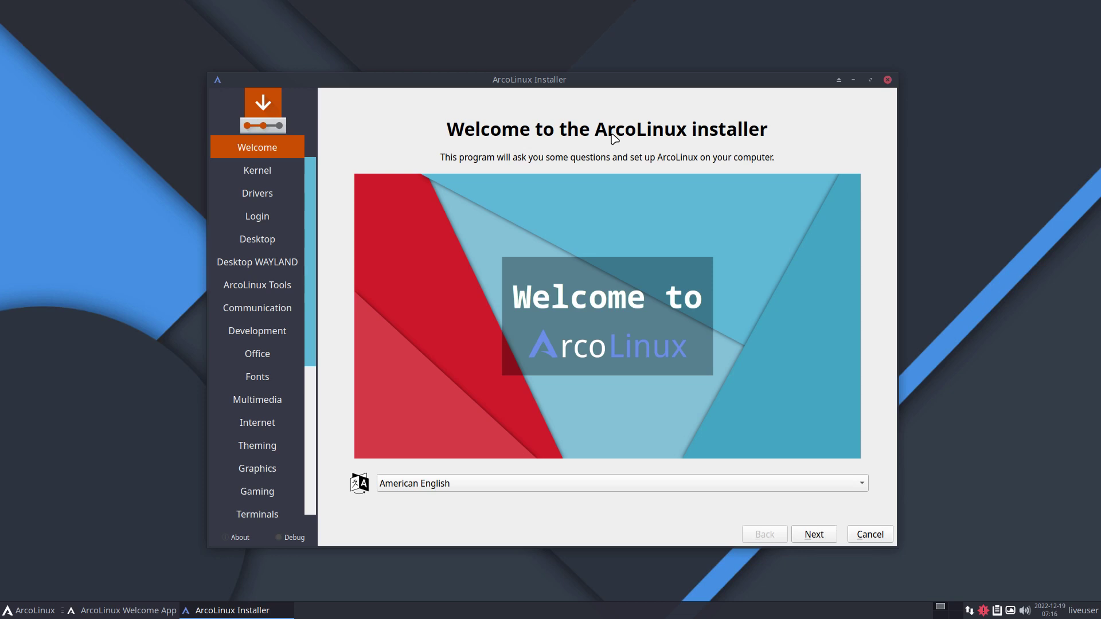
- Reposition the installer window and advance through Kernel, Drivers, Login, Desktop and Desktop WAYLAND to Development
{"action": "left_click_drag", "start_coordinate": [698, 80], "coordinate": [849, 91]}
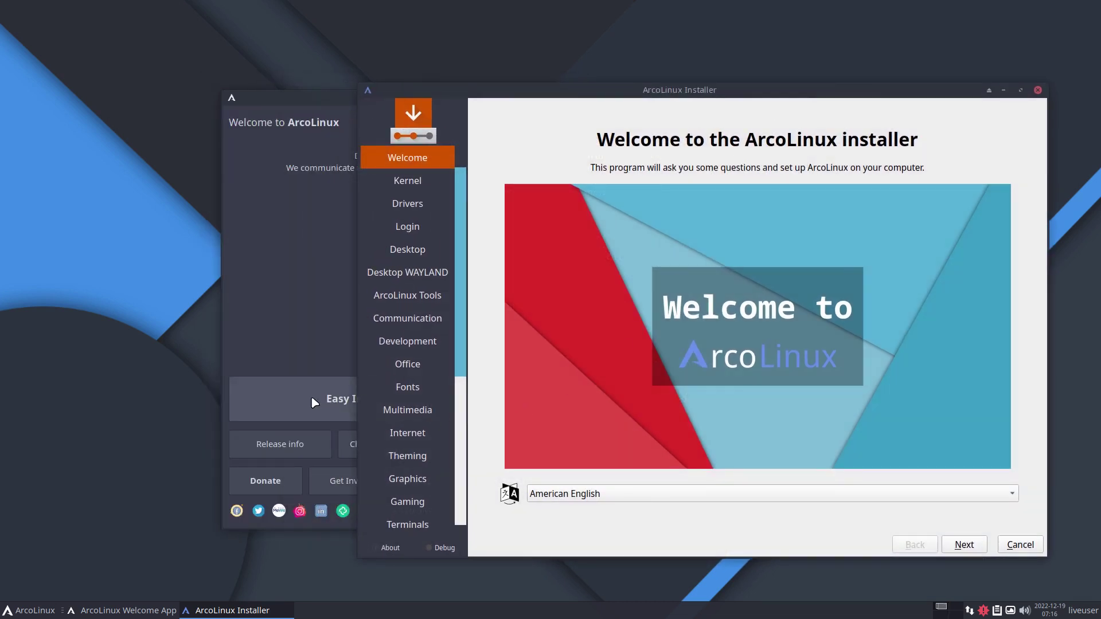
{"action": "left_click_drag", "start_coordinate": [932, 542], "coordinate": [756, 510]}
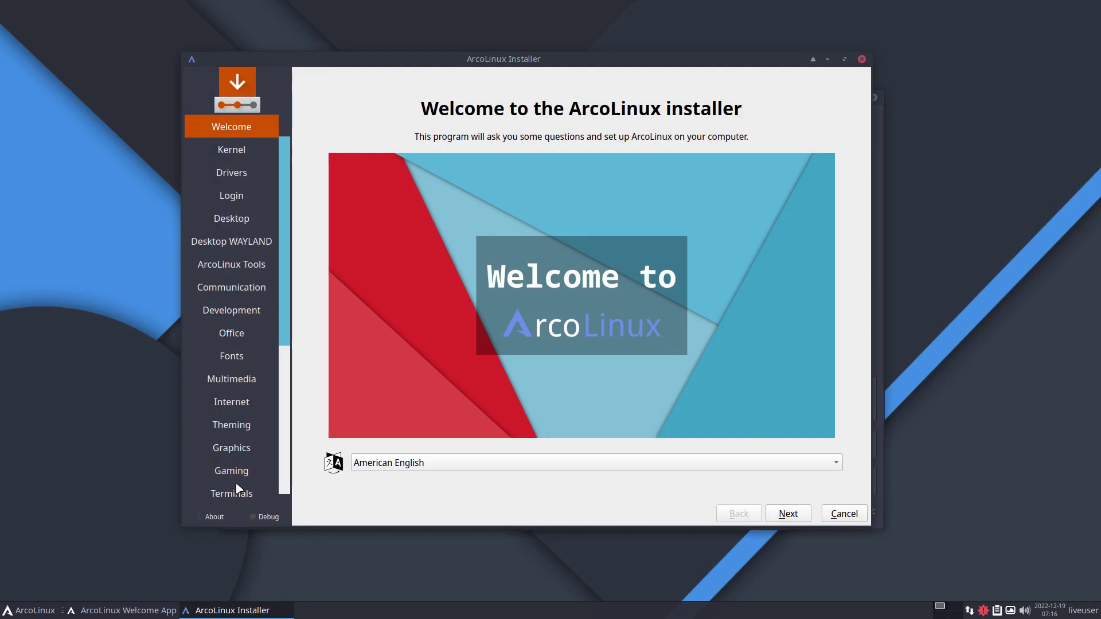
{"action": "left_click", "coordinate": [787, 513]}
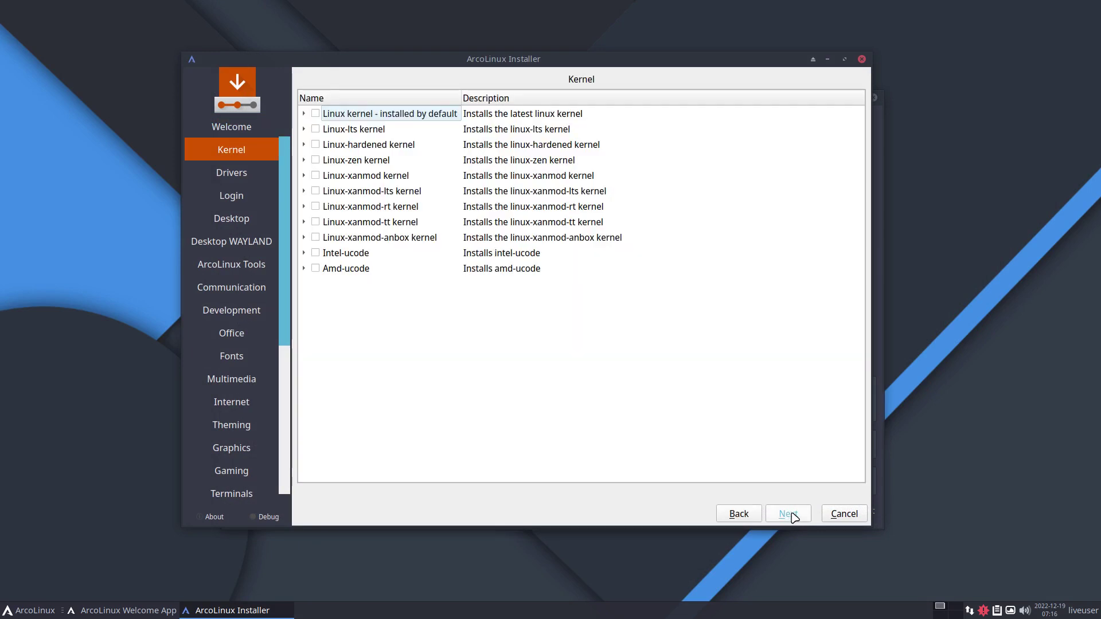
{"action": "left_click", "coordinate": [792, 516]}
{"action": "left_click", "coordinate": [792, 516]}
{"action": "left_click", "coordinate": [790, 514]}
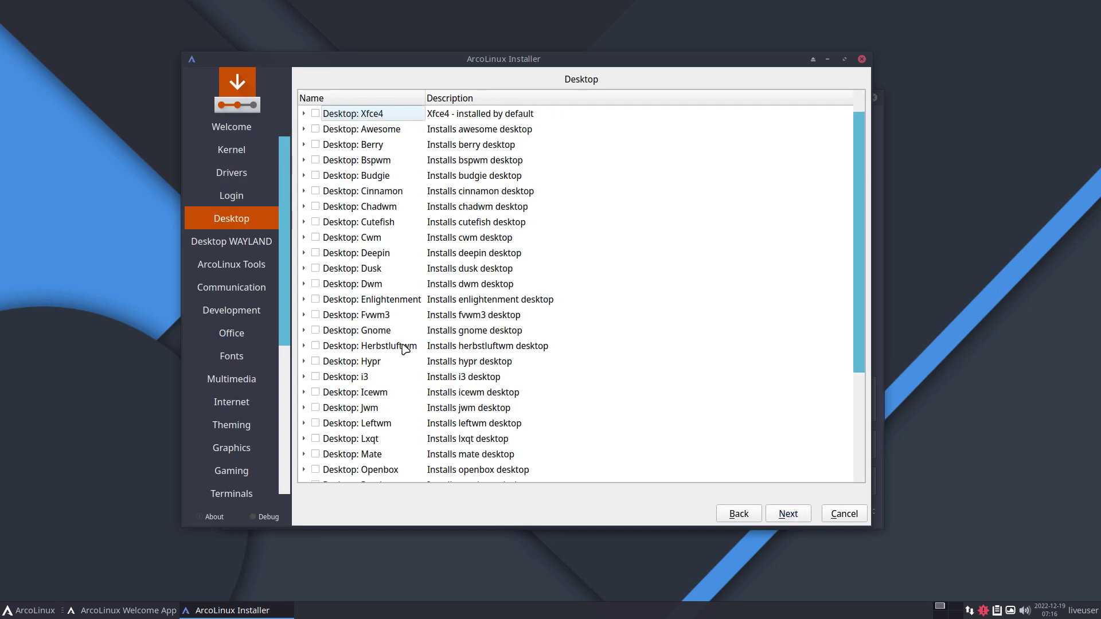
{"action": "left_click", "coordinate": [791, 518]}
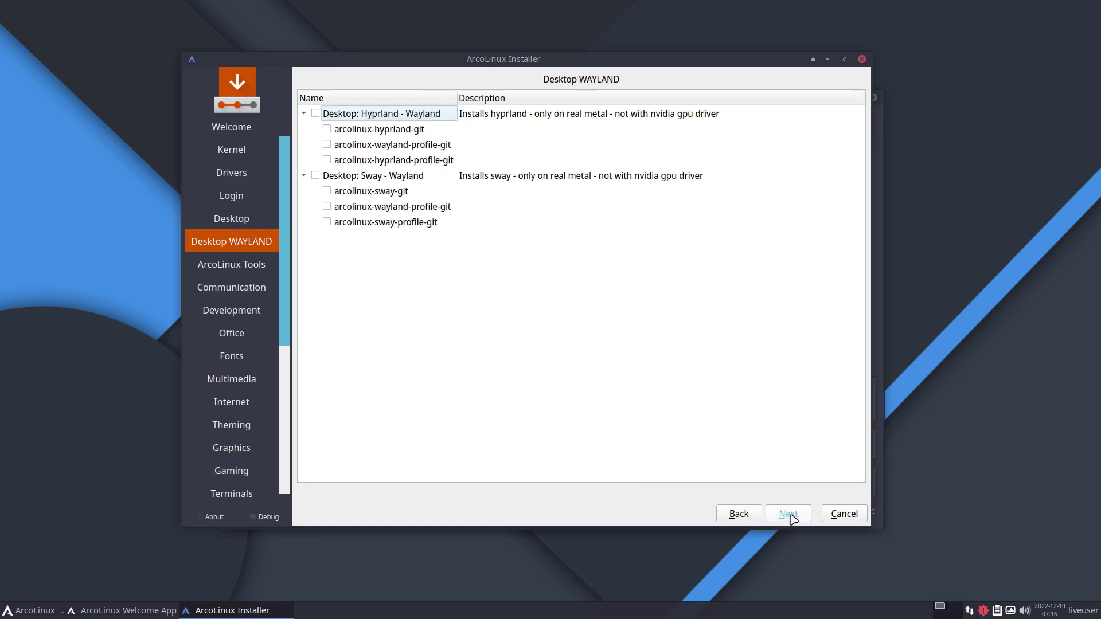
{"action": "left_click", "coordinate": [790, 516]}
{"action": "left_click", "coordinate": [791, 517]}
{"action": "left_click", "coordinate": [787, 515]}
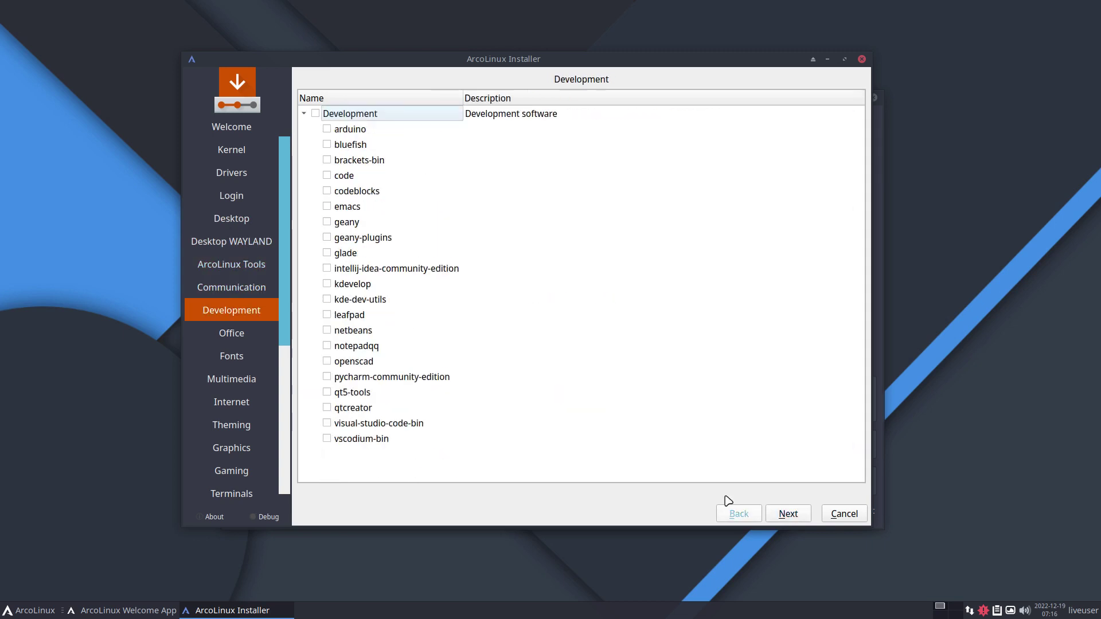
- Select the emacs package row, then cancel the installation and confirm with Yes
{"action": "left_click", "coordinate": [342, 205]}
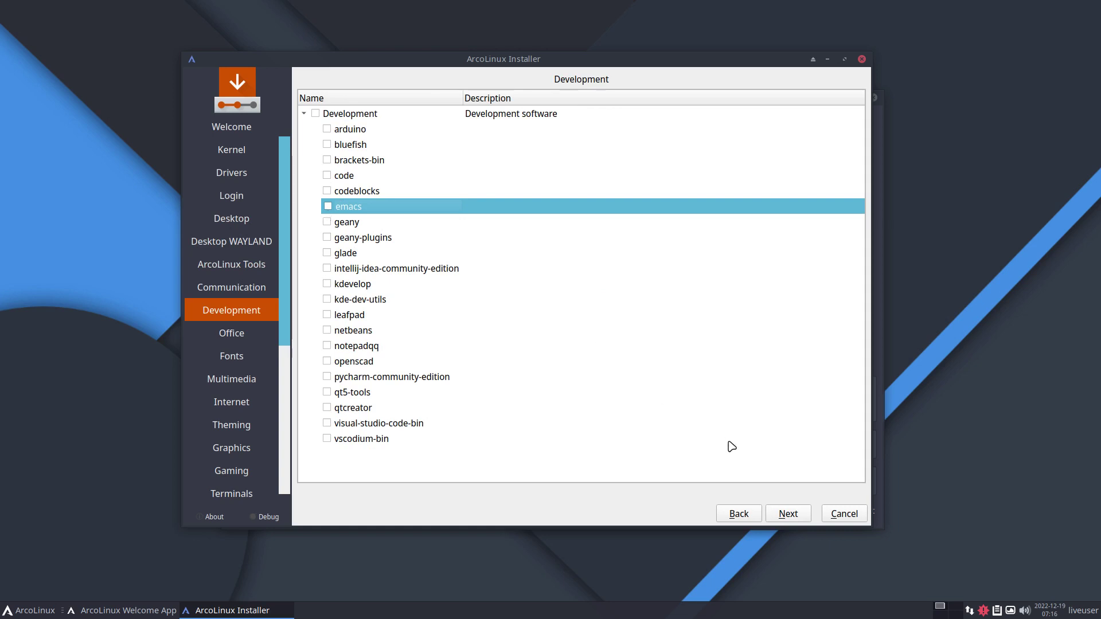
{"action": "left_click", "coordinate": [848, 513]}
{"action": "left_click", "coordinate": [585, 301]}
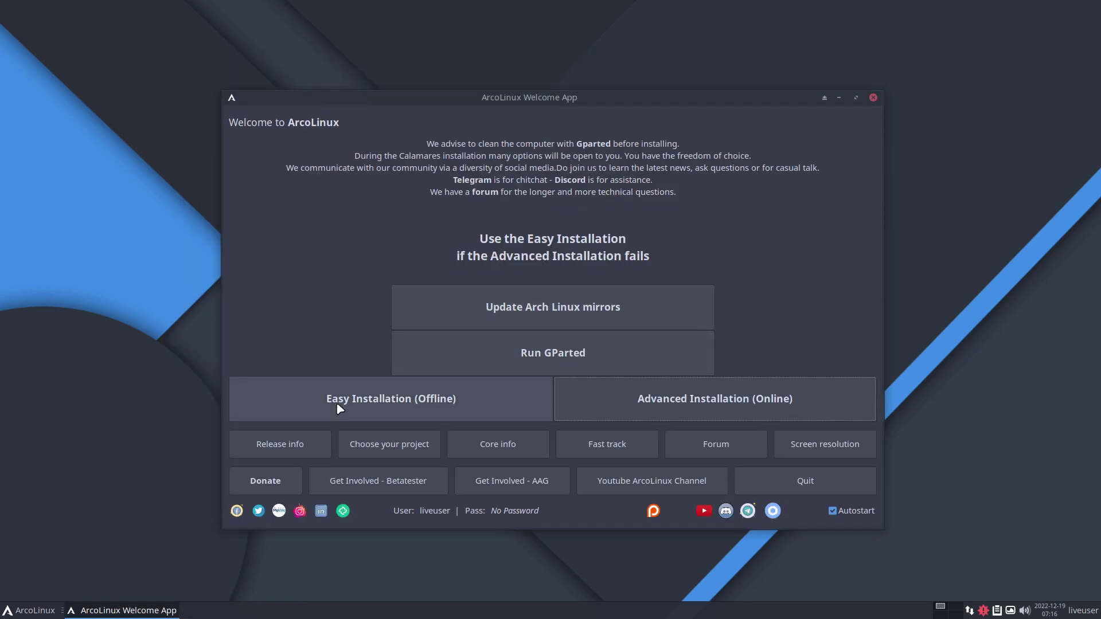
- Open Thunar and navigate from File System into /etc/calamares
{"action": "left_click", "coordinate": [97, 333]}
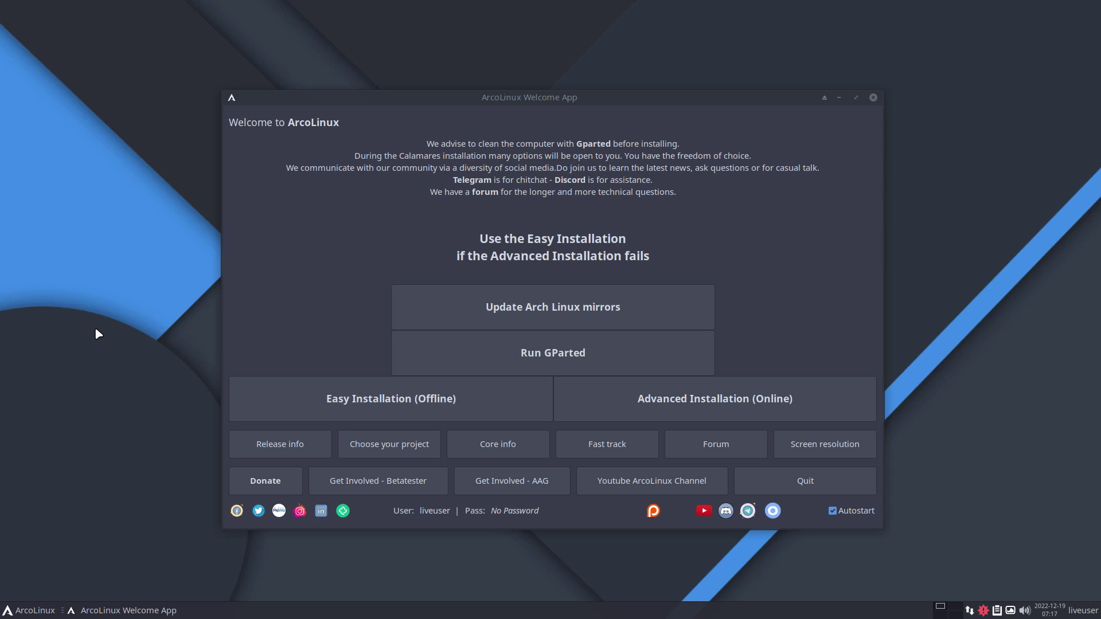
{"action": "key", "text": "super+shift+Return"}
{"action": "left_click", "coordinate": [247, 261]}
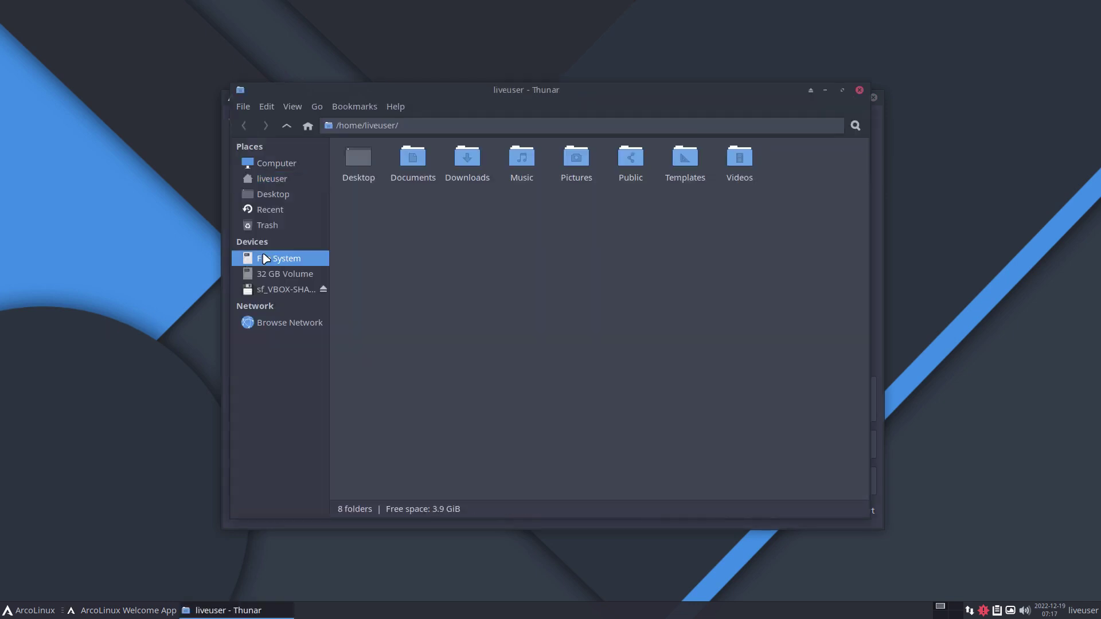
{"action": "double_click", "coordinate": [476, 182]}
{"action": "type", "text": "cql"}
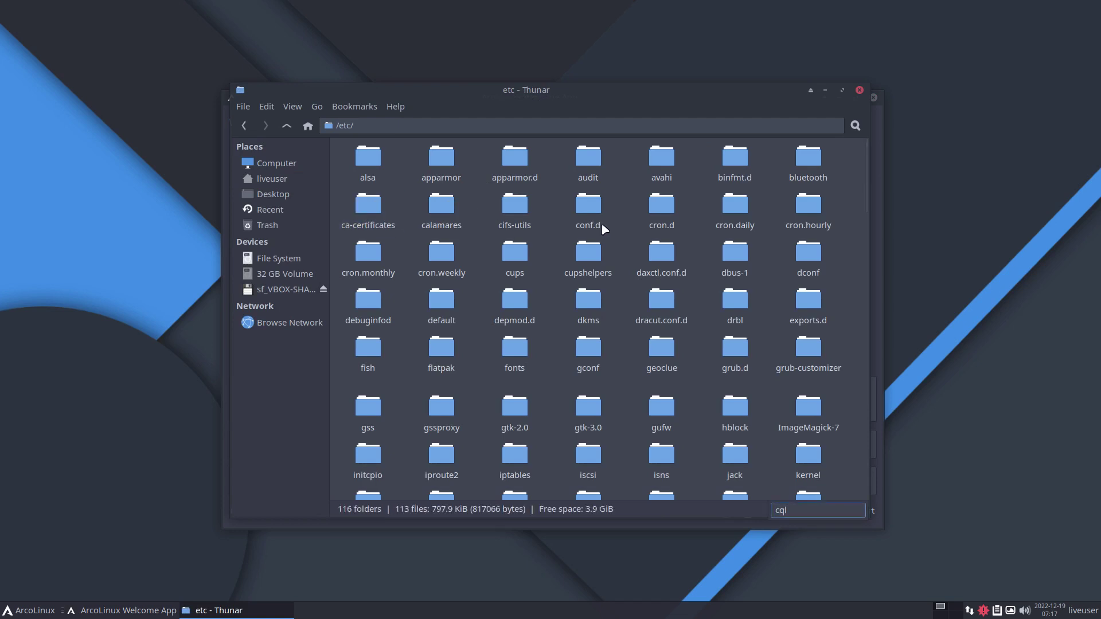
{"action": "double_click", "coordinate": [452, 225]}
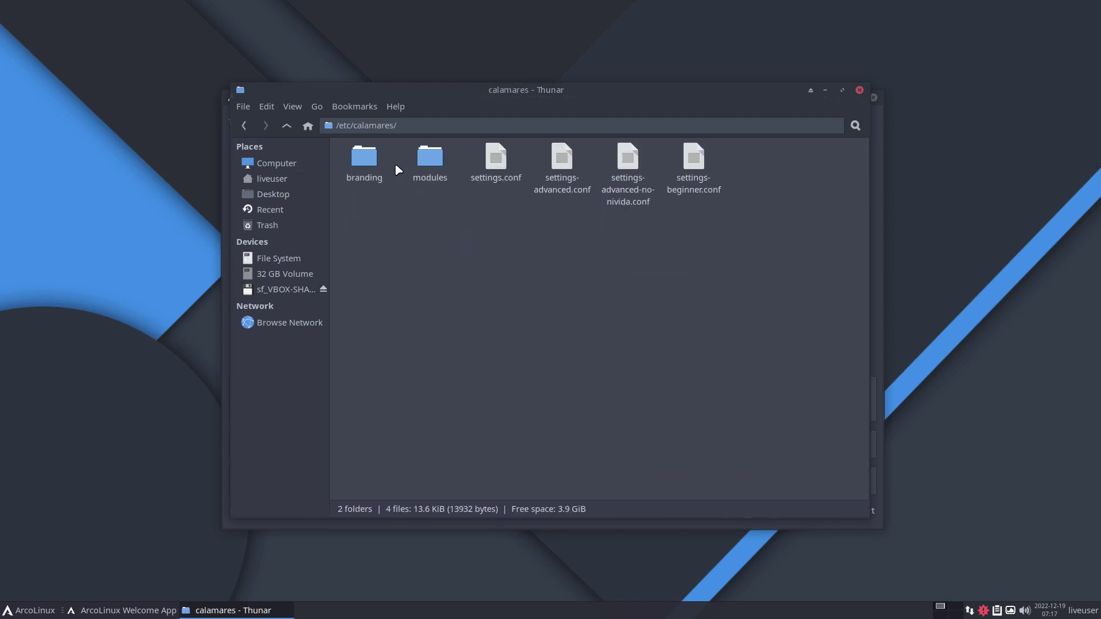
- Open an Alacritty terminal in /etc/calamares and start typing the search command
{"action": "left_click", "coordinate": [437, 163]}
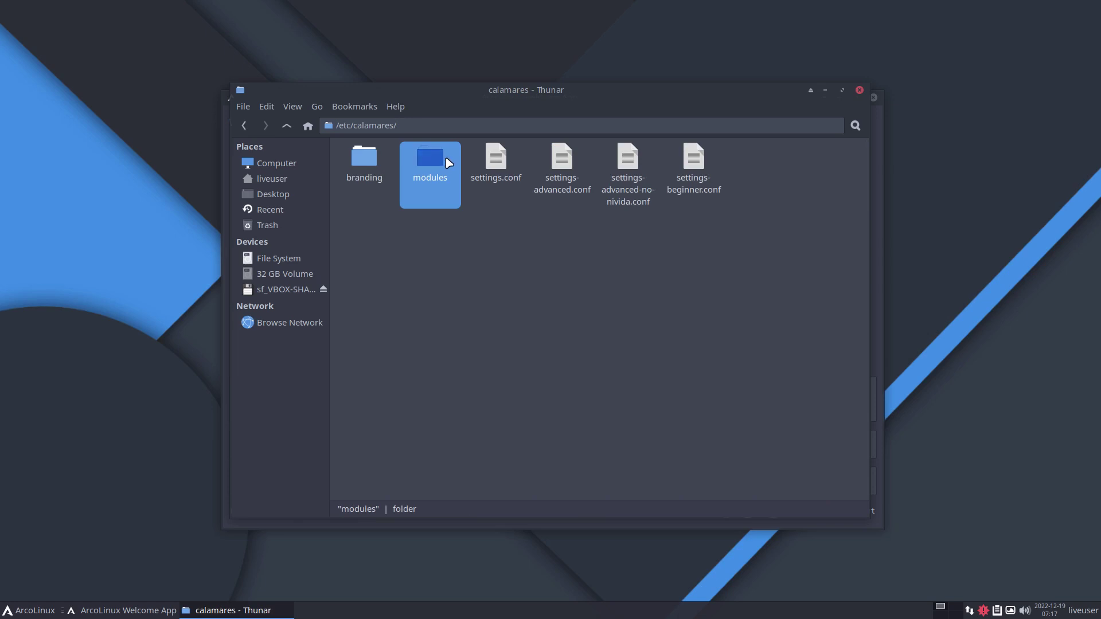
{"action": "right_click", "coordinate": [536, 314]}
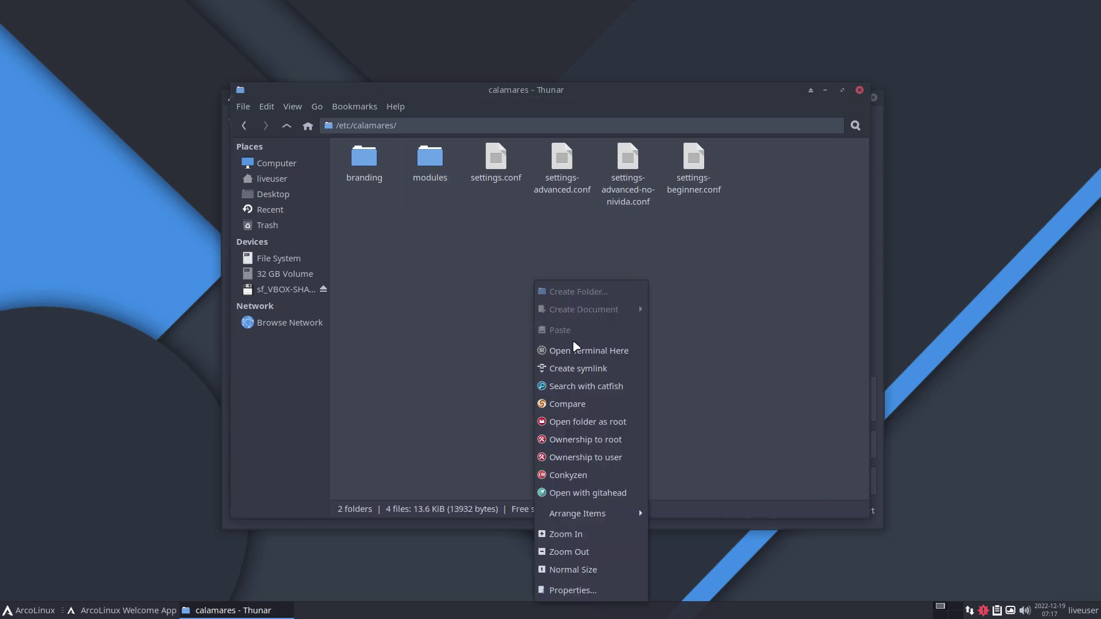
{"action": "left_click", "coordinate": [585, 348]}
{"action": "type", "text": "ag internet"}
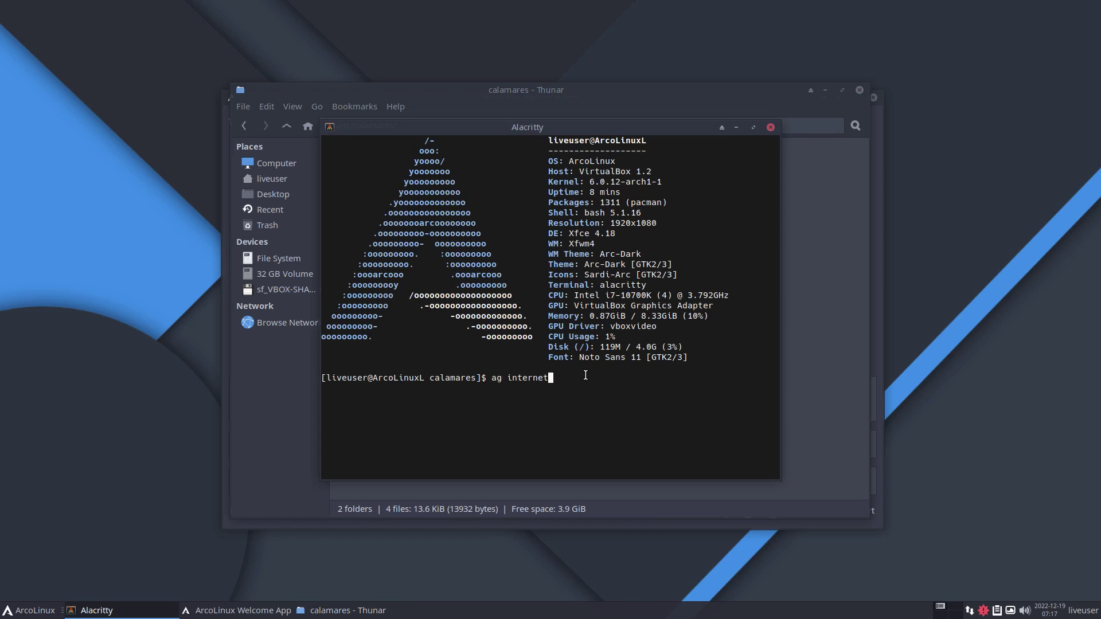
- Run 'ag internet', highlight welcome.conf and its google.com check URL, then move the terminal aside
{"action": "key", "text": "Return"}
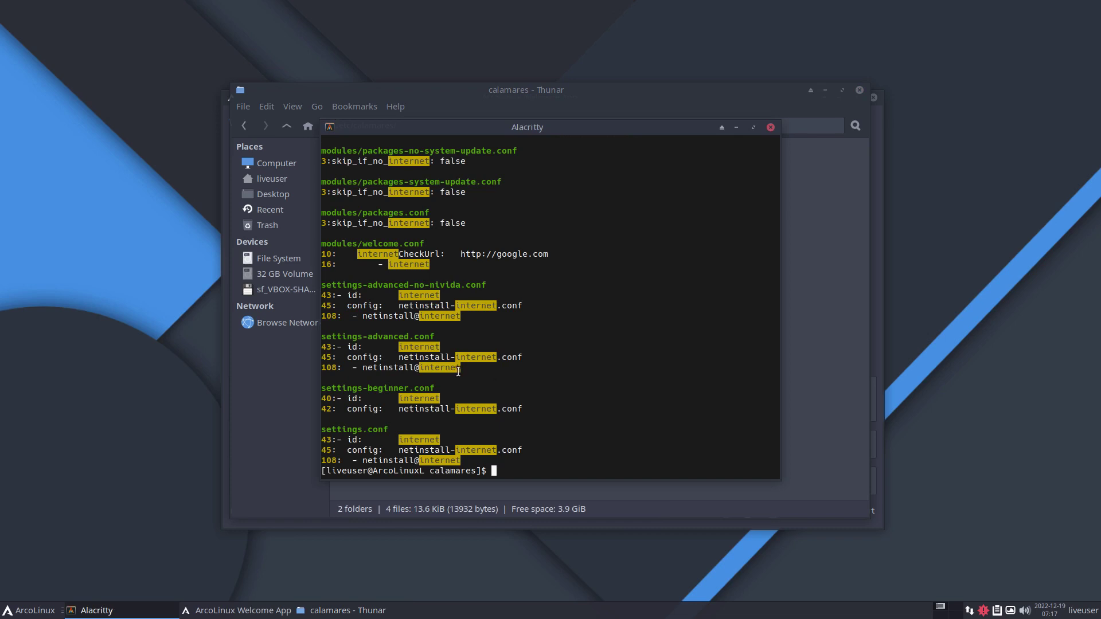
{"action": "left_click_drag", "start_coordinate": [359, 245], "coordinate": [434, 244]}
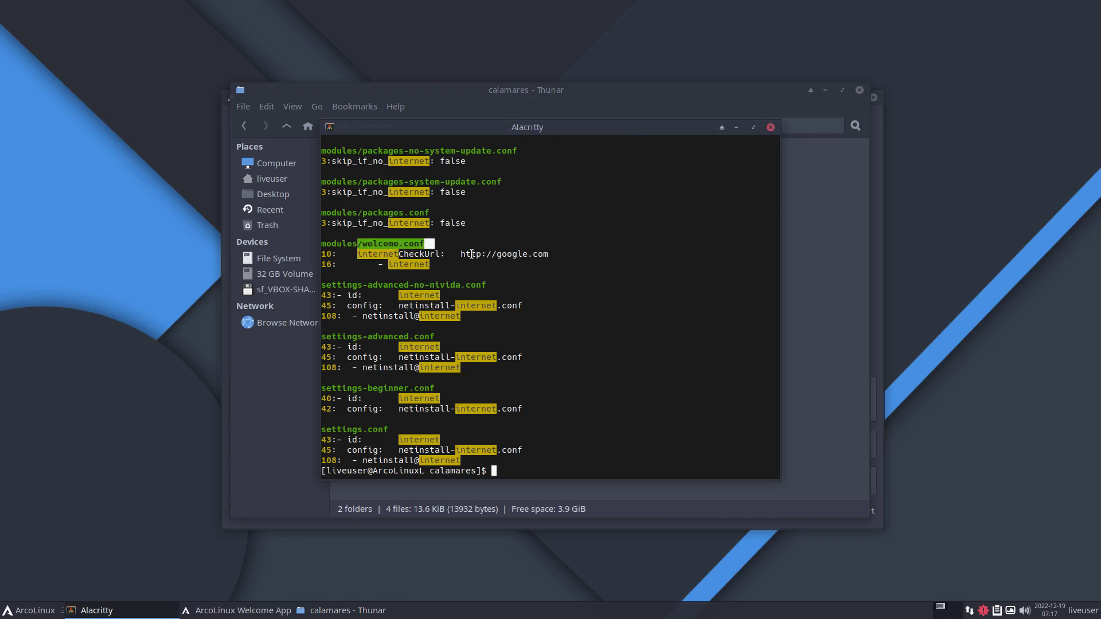
{"action": "left_click_drag", "start_coordinate": [456, 252], "coordinate": [588, 254]}
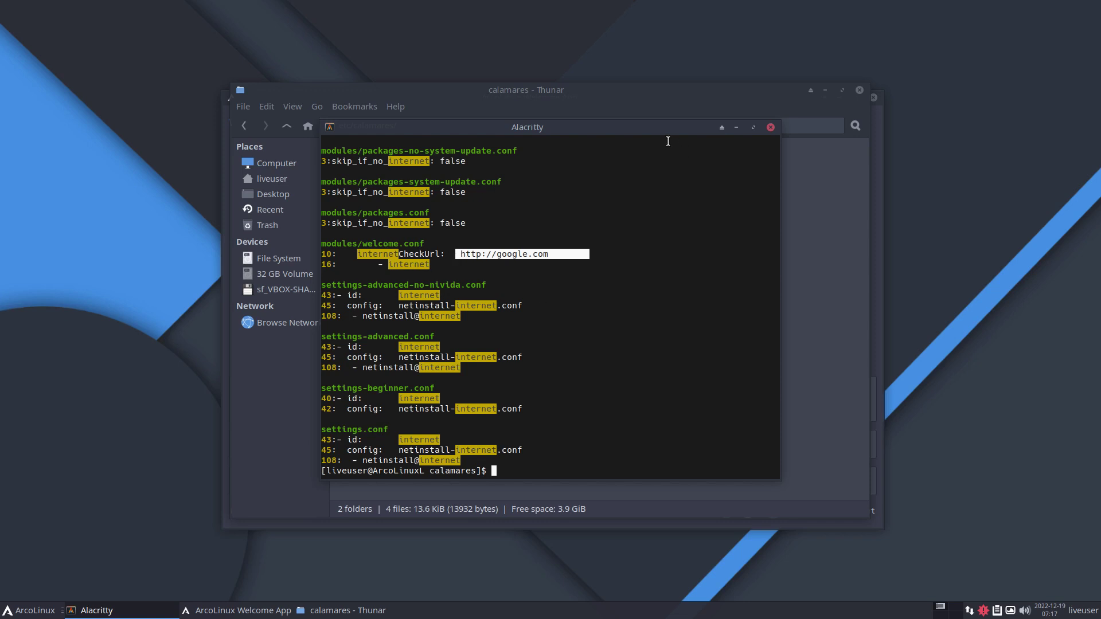
{"action": "left_click_drag", "start_coordinate": [657, 131], "coordinate": [959, 214]}
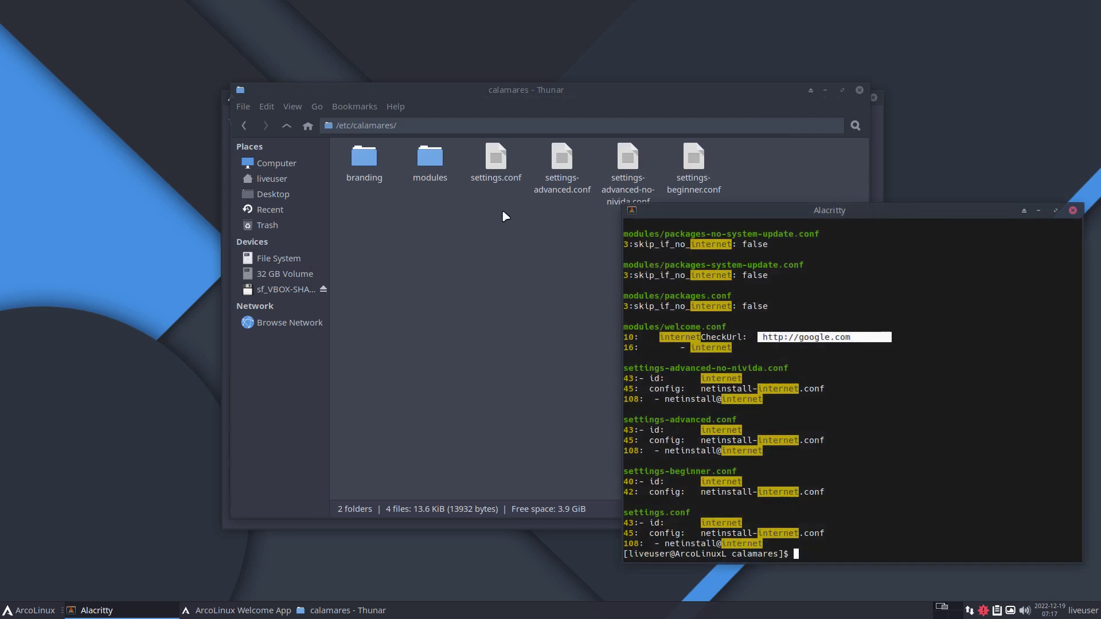
- Open modules/welcome.conf from Thunar in Sublime Text and reposition the editor window
{"action": "left_click", "coordinate": [437, 170]}
{"action": "double_click", "coordinate": [438, 170]}
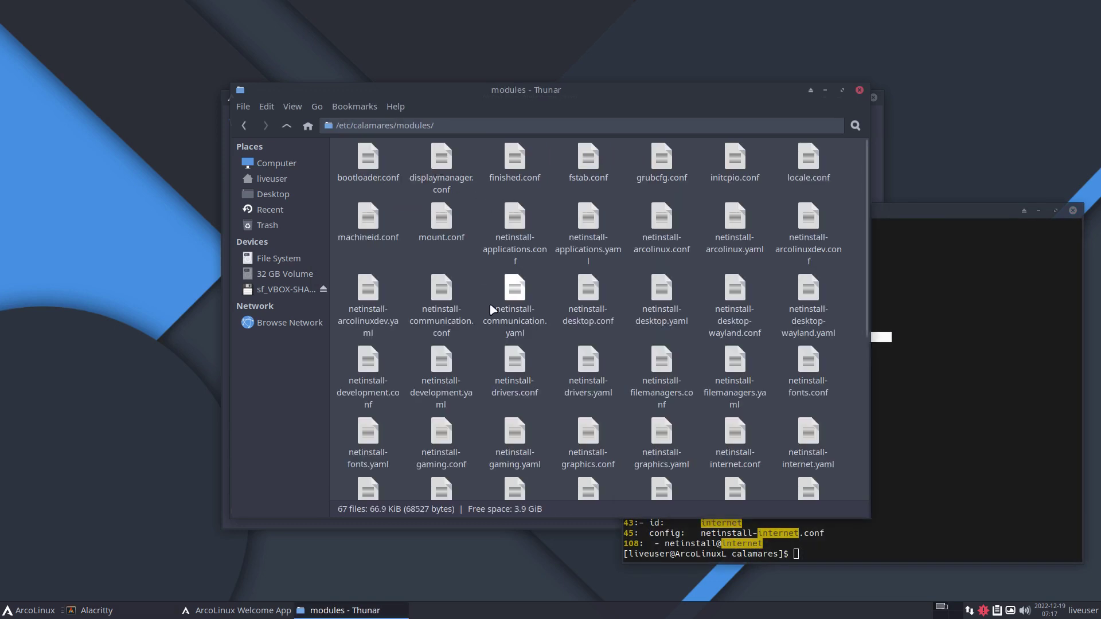
{"action": "scroll", "coordinate": [490, 303], "scroll_direction": "down", "scroll_amount": 5}
{"action": "left_click", "coordinate": [590, 477]}
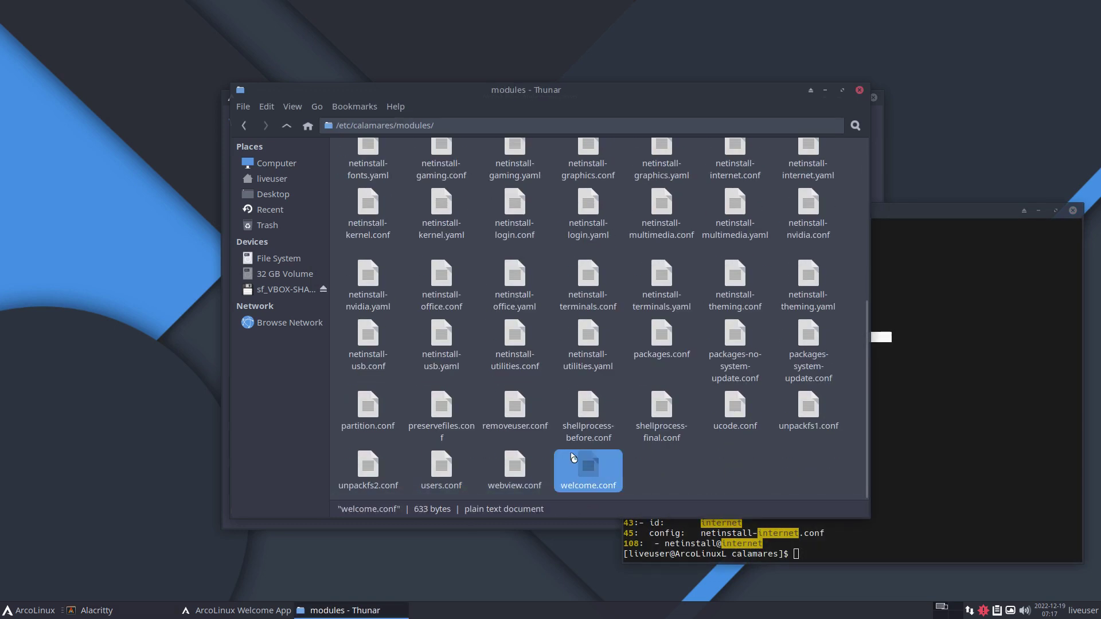
{"action": "left_click_drag", "start_coordinate": [599, 124], "coordinate": [455, 38]}
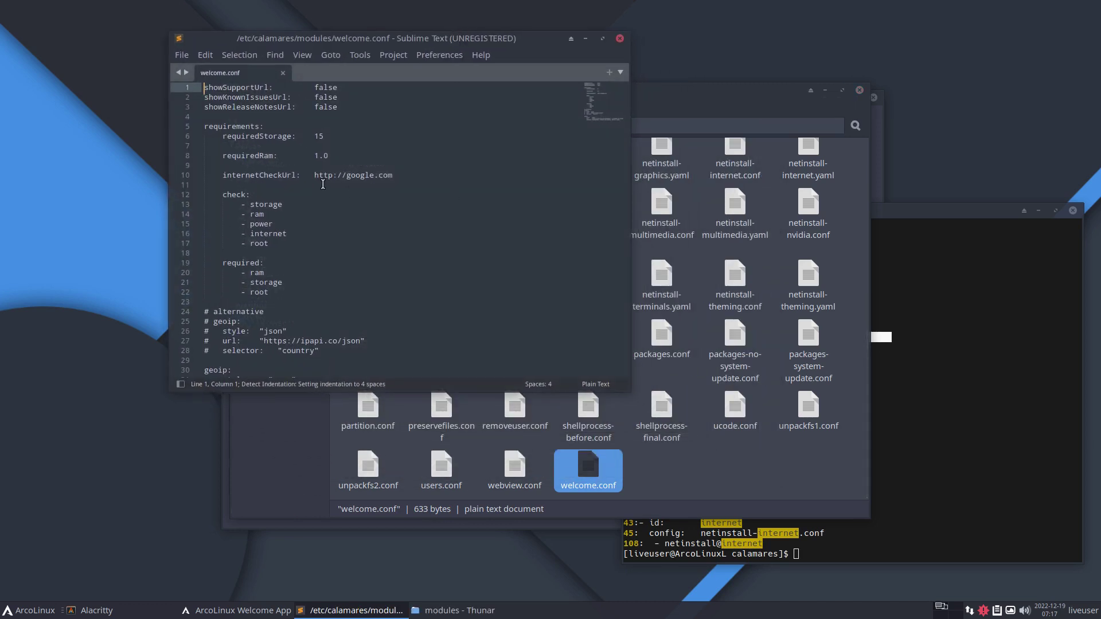
{"action": "left_click_drag", "start_coordinate": [313, 176], "coordinate": [403, 174]}
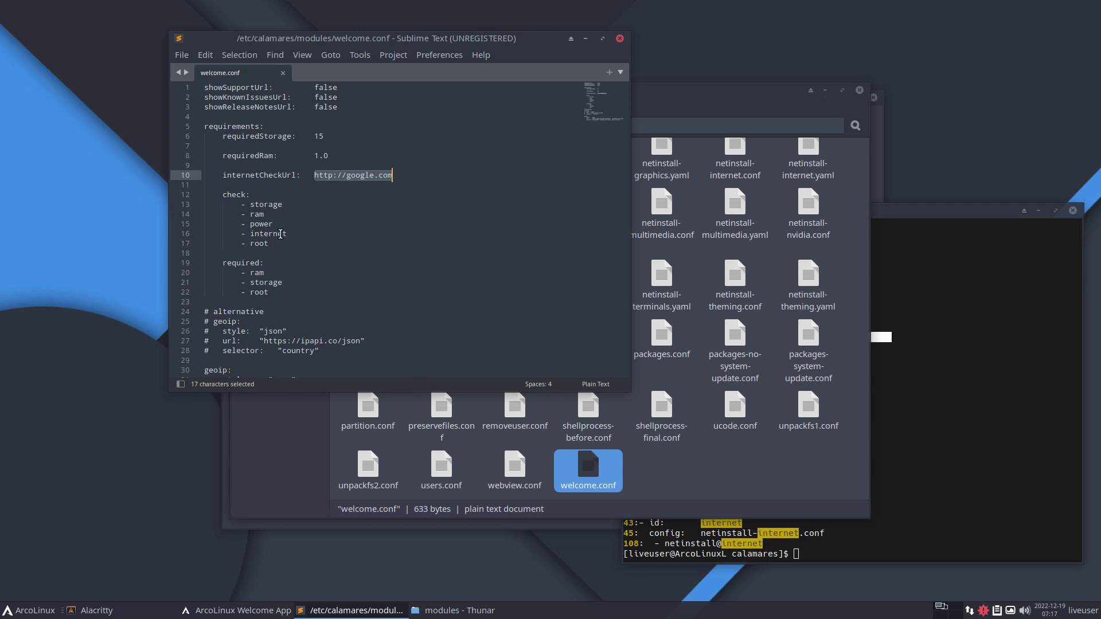
{"action": "left_click", "coordinate": [236, 196]}
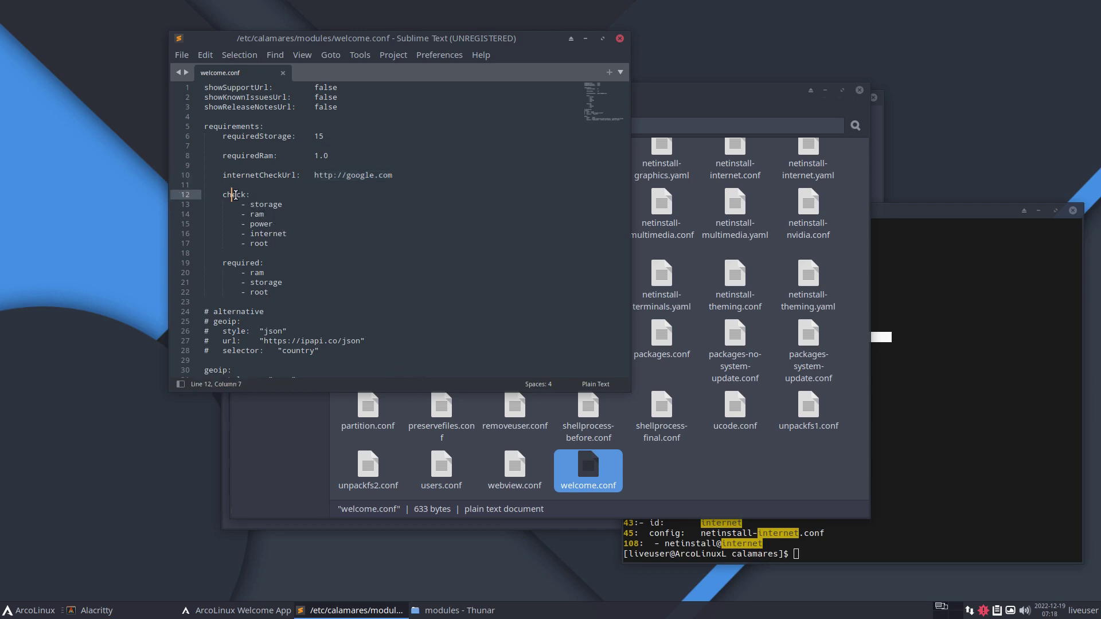
{"action": "left_click", "coordinate": [260, 204]}
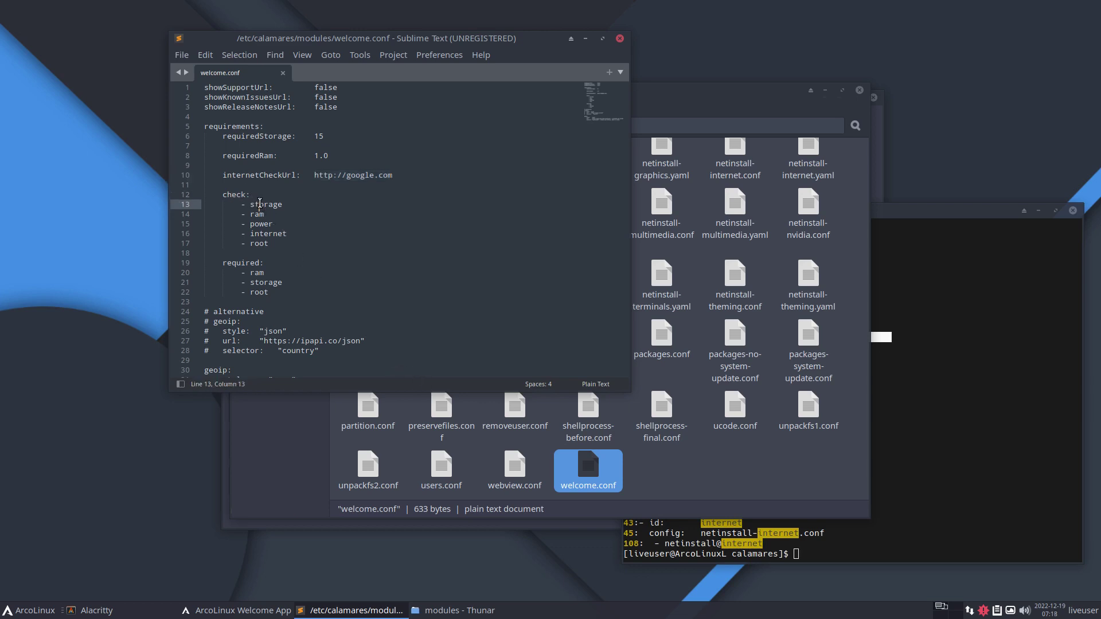
{"action": "left_click", "coordinate": [260, 214]}
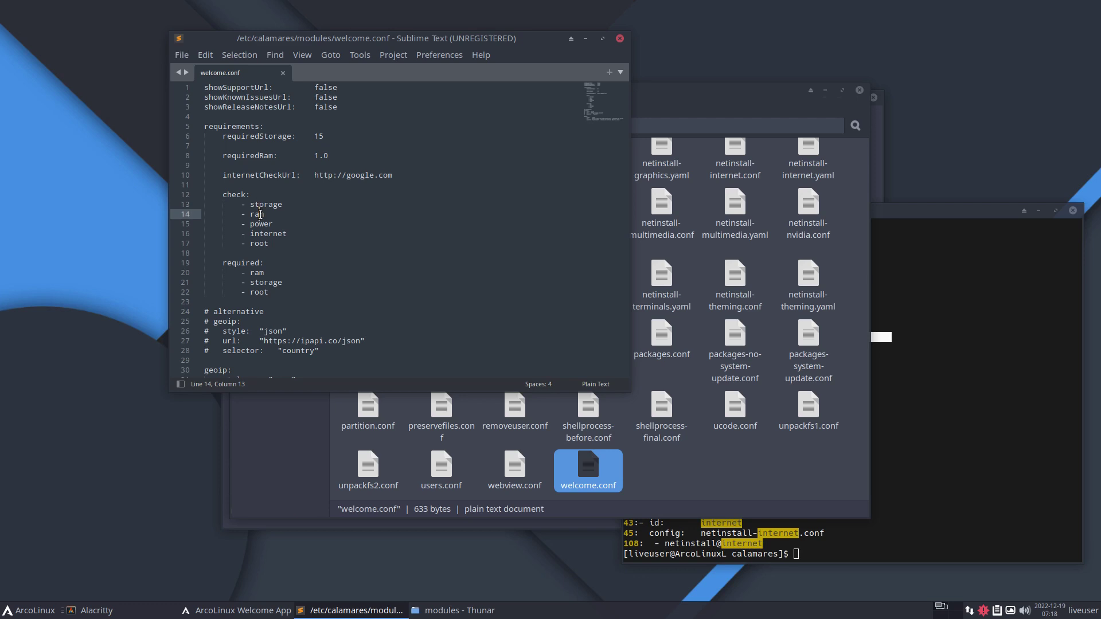
{"action": "left_click_drag", "start_coordinate": [264, 224], "coordinate": [268, 234]}
{"action": "left_click_drag", "start_coordinate": [267, 237], "coordinate": [197, 229]}
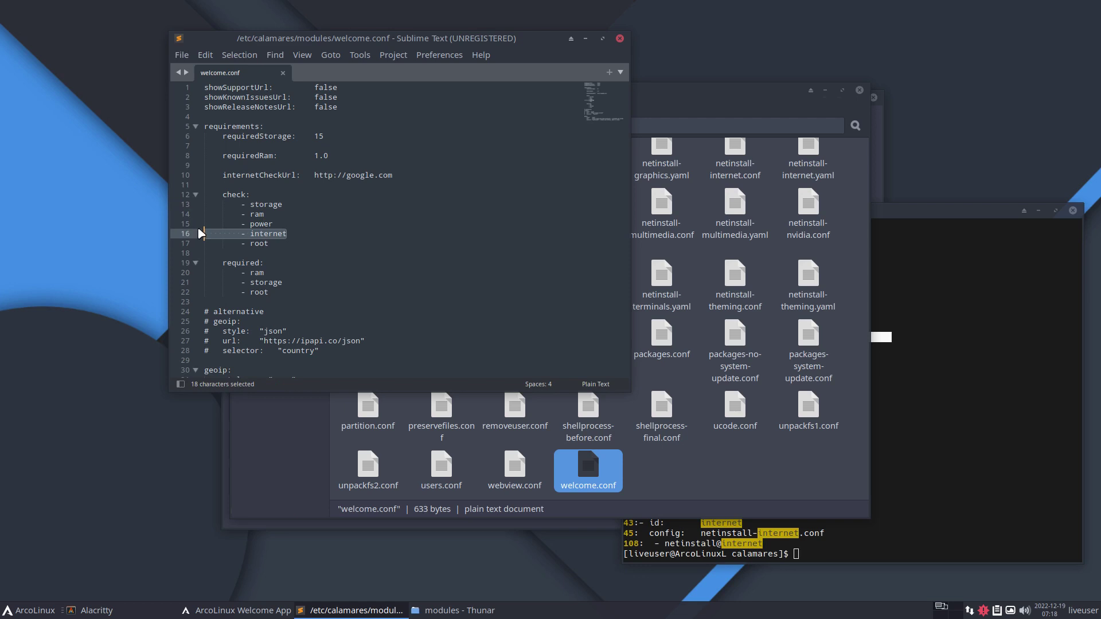
- Delete the '- internet' check line and its empty line, save welcome.conf, and dismiss the polkit notice
{"action": "key", "text": "BackSpace"}
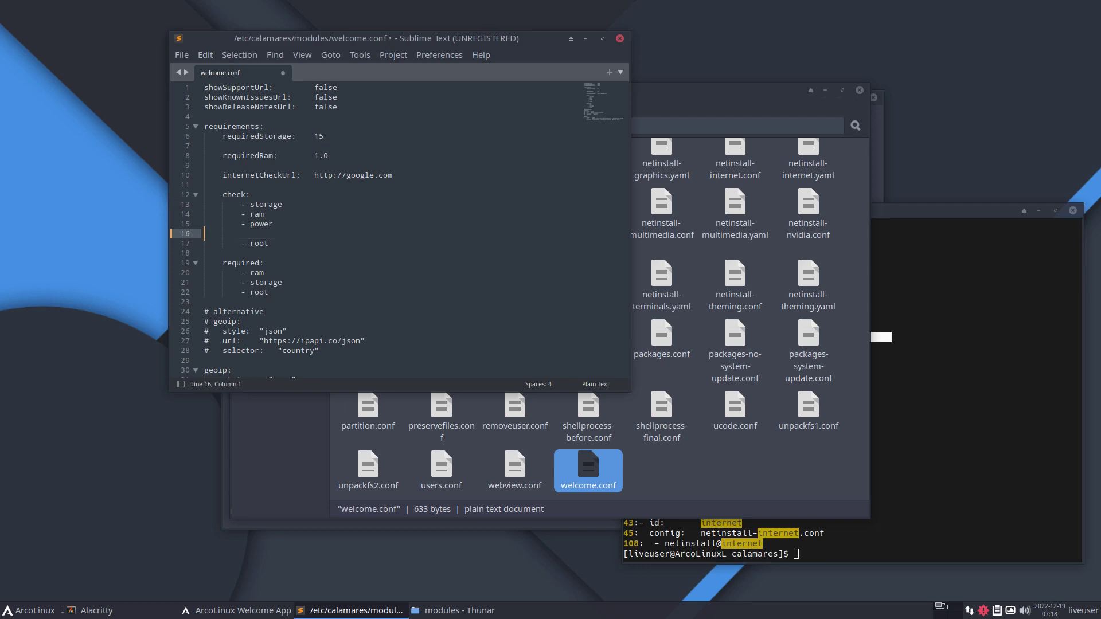
{"action": "key", "text": "BackSpace"}
{"action": "key", "text": "ctrl+s"}
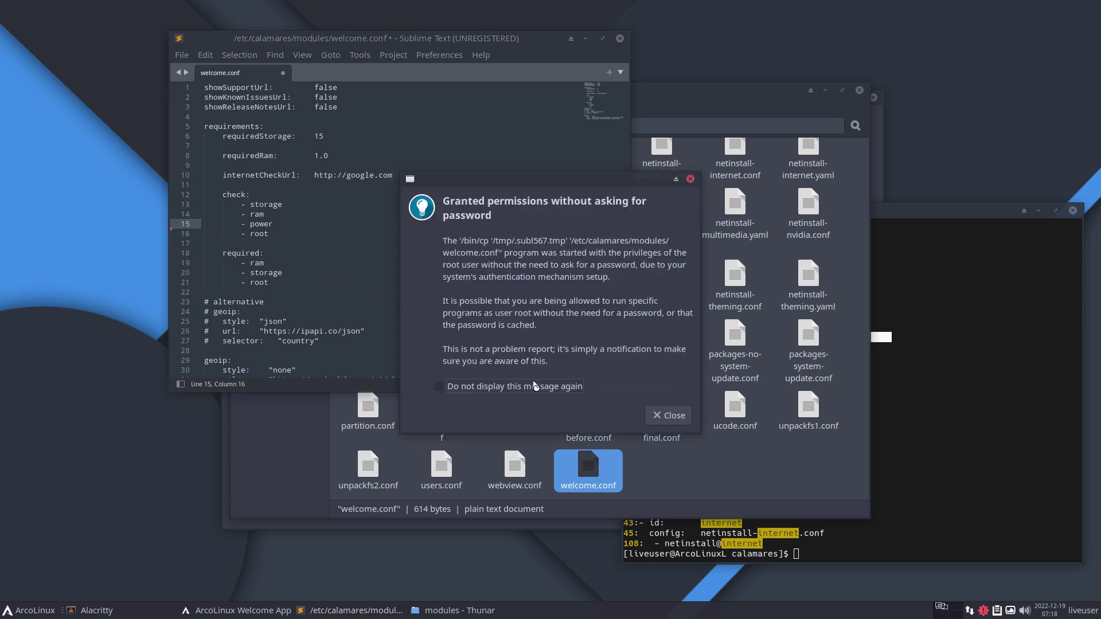
{"action": "left_click", "coordinate": [667, 415]}
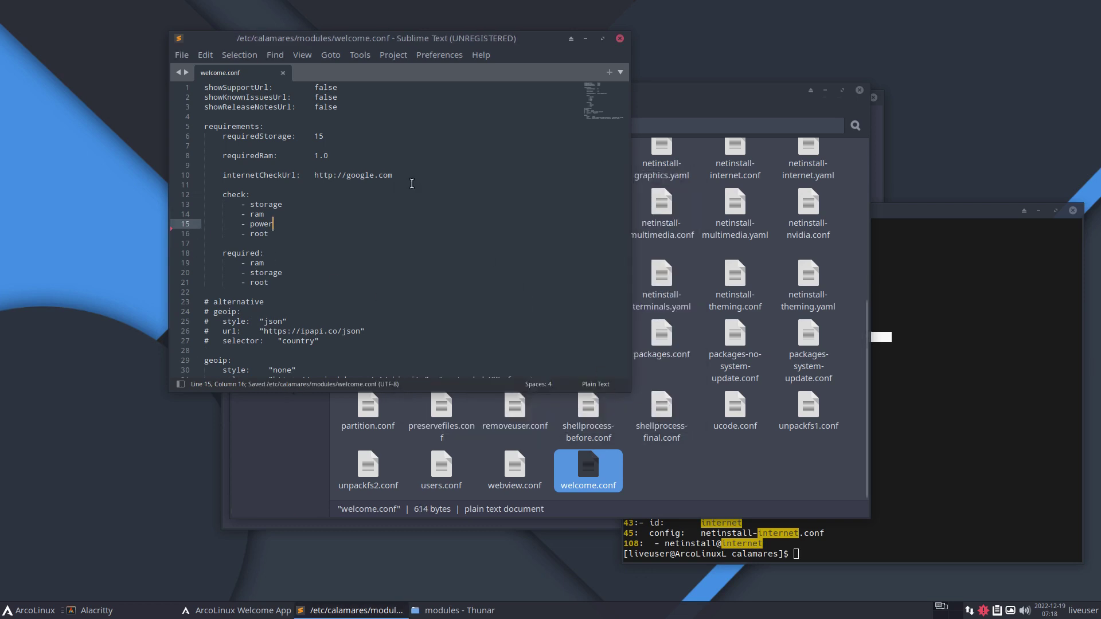
{"action": "left_click_drag", "start_coordinate": [314, 175], "coordinate": [393, 175]}
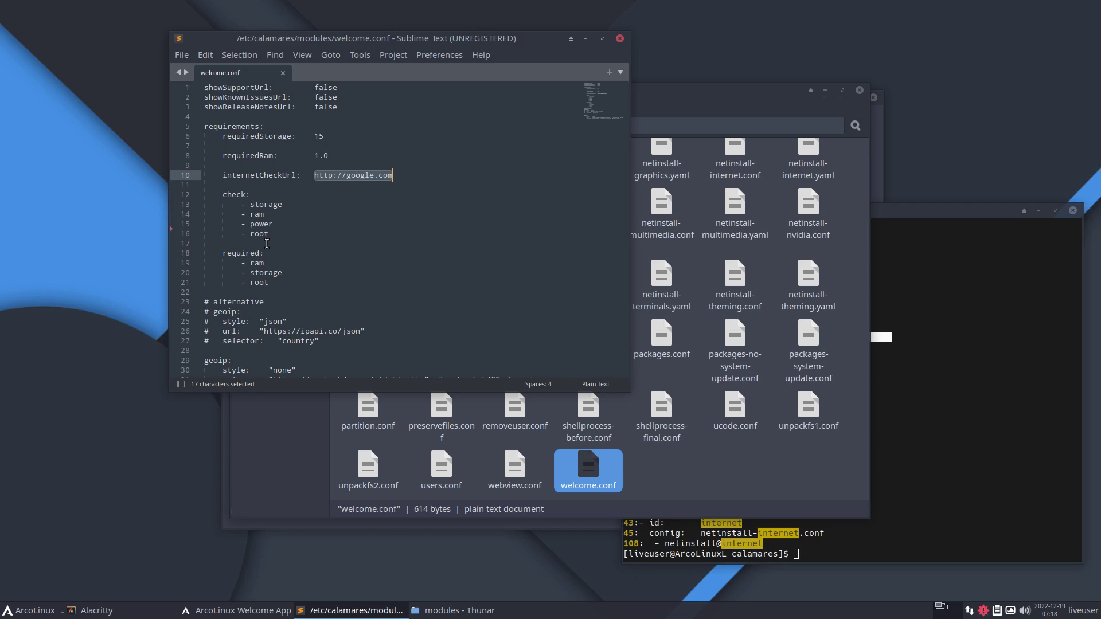
- Close Sublime Text, Thunar and Alacritty, then relaunch Advanced Installation (Online)
{"action": "left_click", "coordinate": [619, 39]}
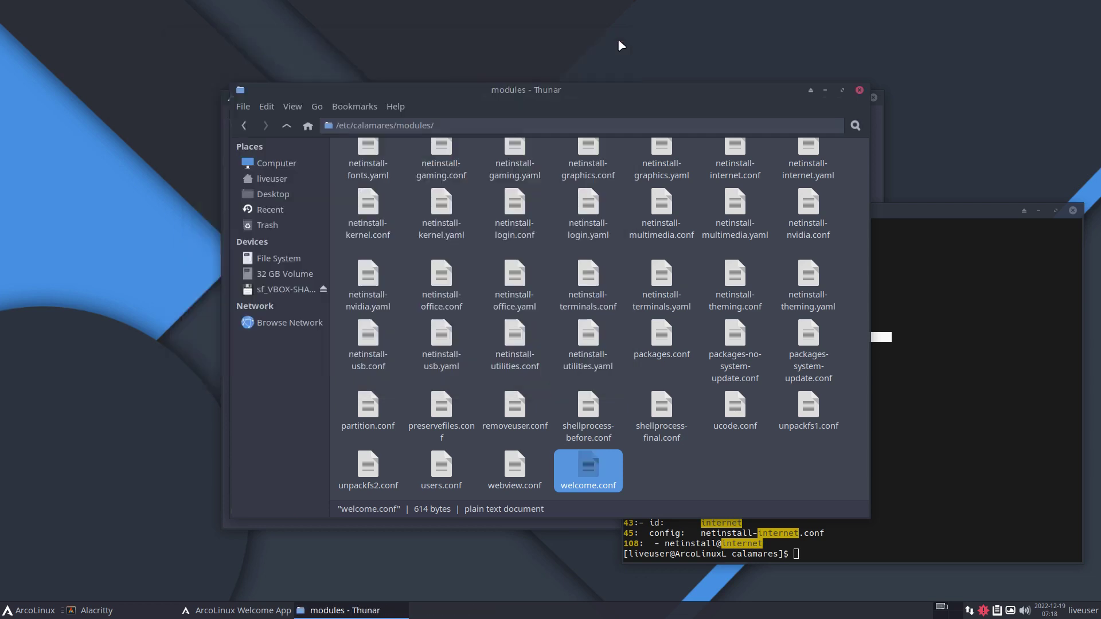
{"action": "left_click", "coordinate": [860, 92]}
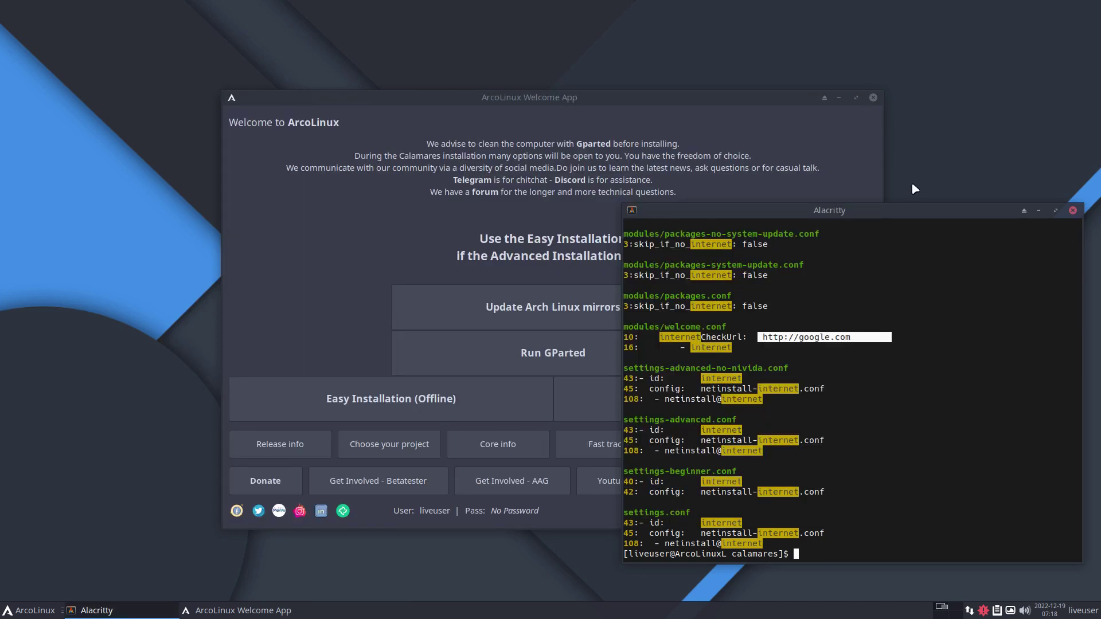
{"action": "left_click", "coordinate": [1072, 210]}
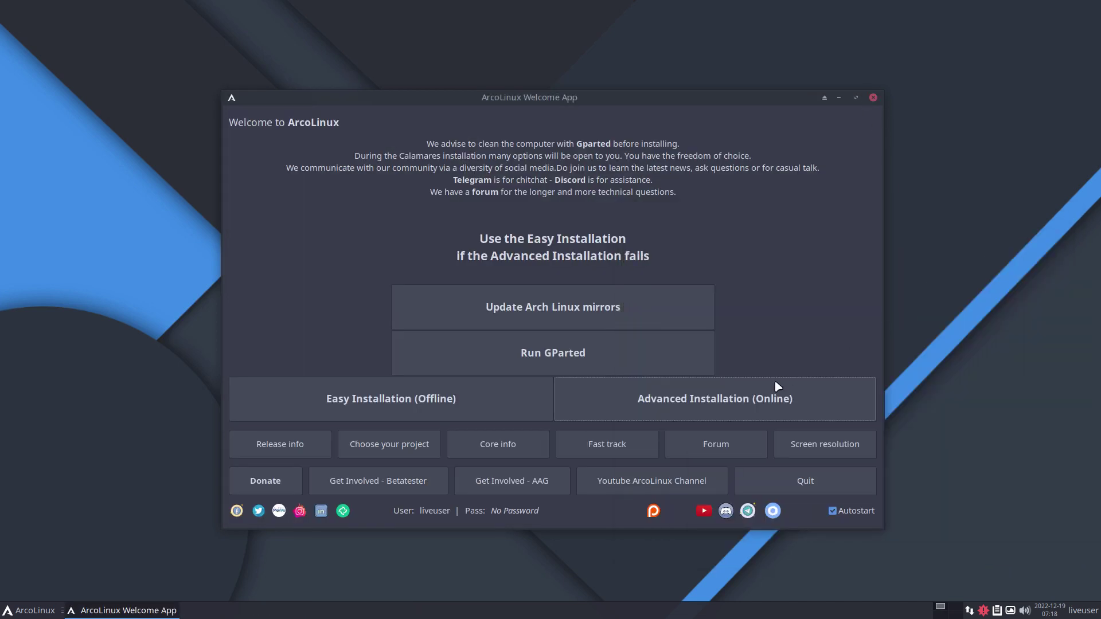
{"action": "left_click", "coordinate": [725, 417]}
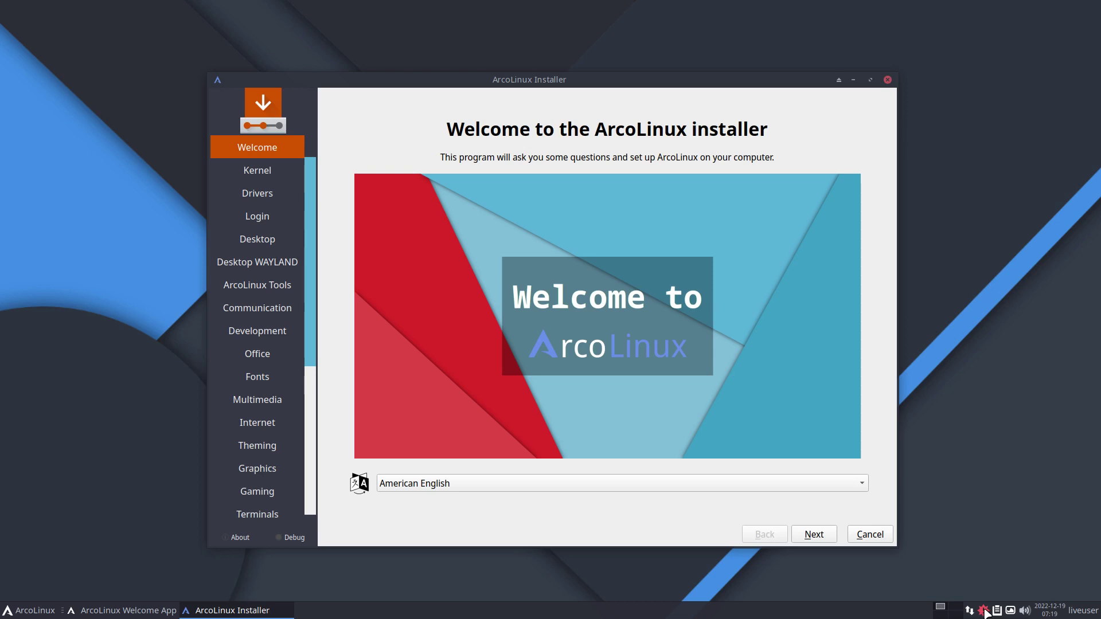
- Press Next four times until the ArcoLinux Tools package list appears
{"action": "left_click", "coordinate": [815, 535]}
{"action": "left_click", "coordinate": [814, 534]}
{"action": "left_click", "coordinate": [815, 535]}
{"action": "left_click", "coordinate": [815, 535]}
{"action": "left_click", "coordinate": [815, 534]}
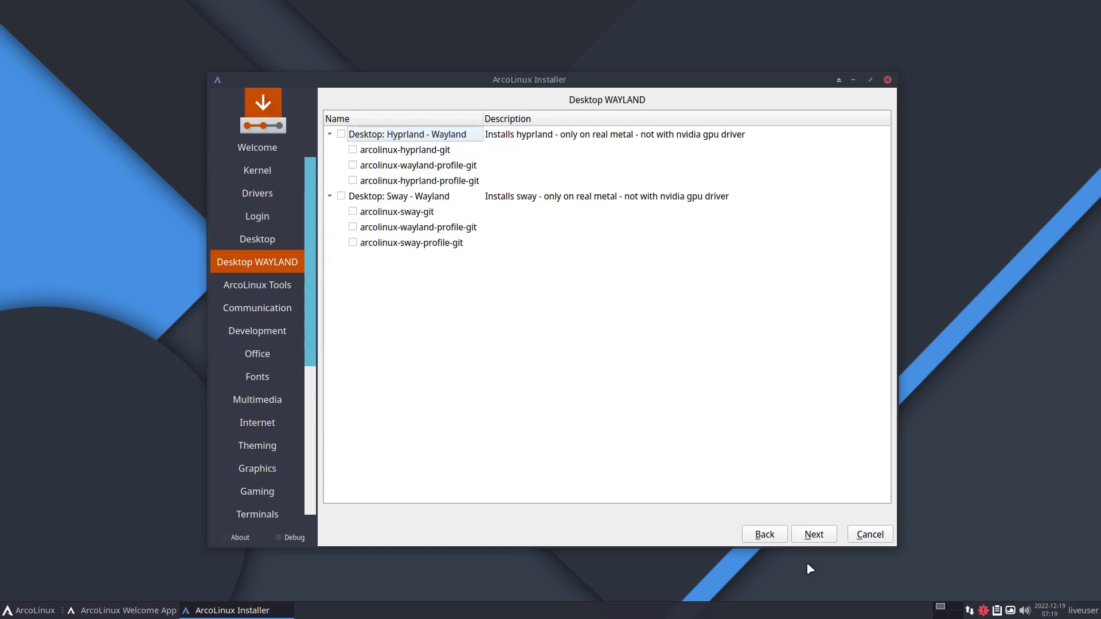
{"action": "left_click", "coordinate": [812, 534]}
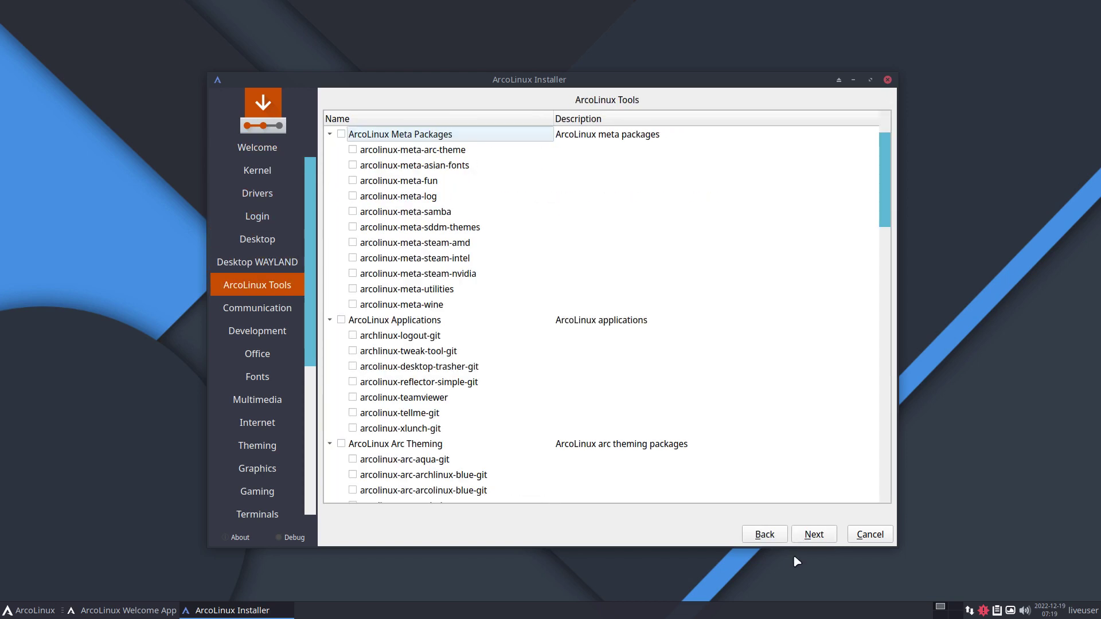